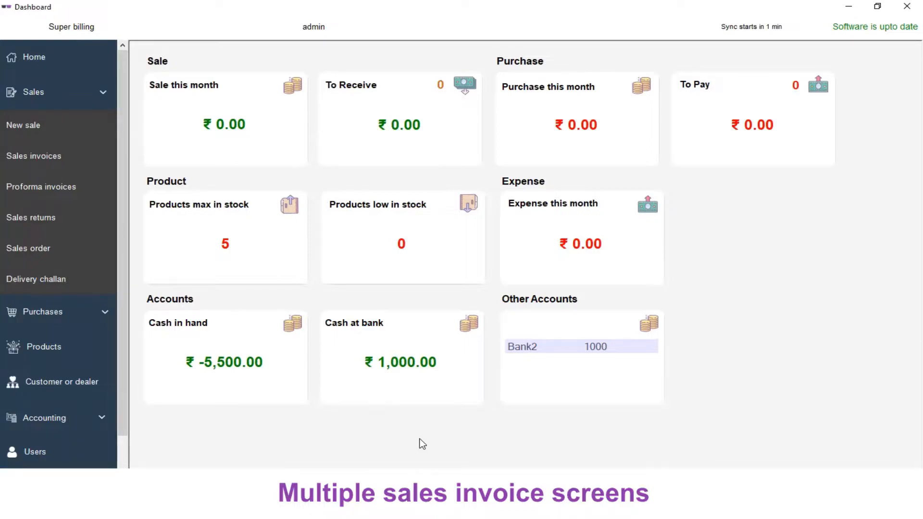
Step: Open a new sale and launch a second new sales screen from it
left_click(106, 99)
left_click(107, 99)
left_click(31, 125)
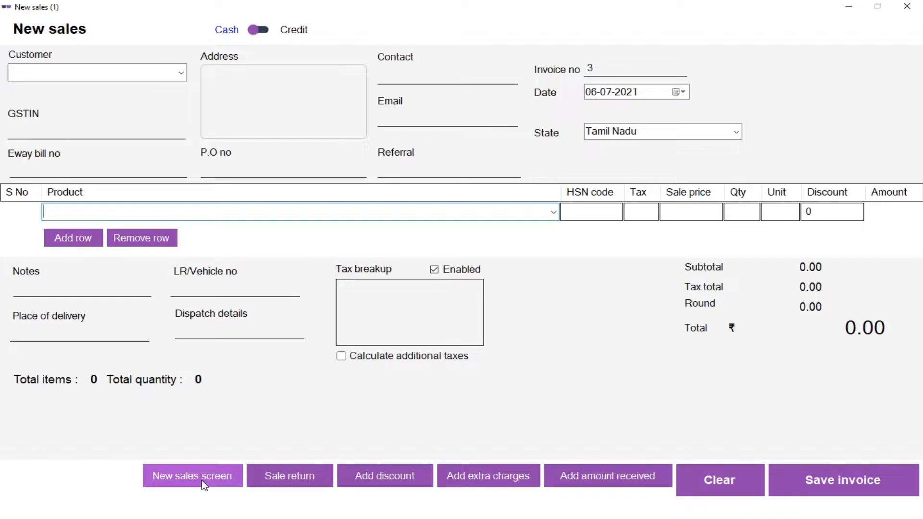
left_click(198, 483)
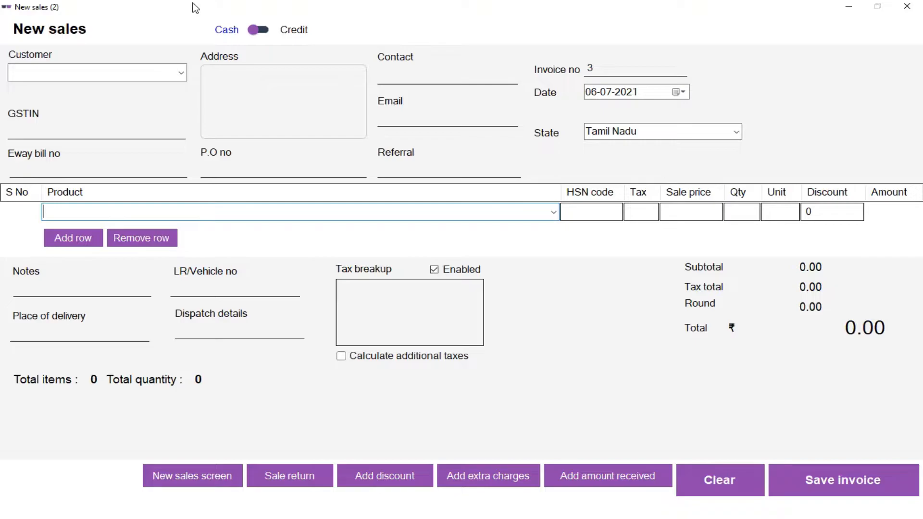
Step: Return to the first sales screen, select Customer1 as the customer and add Hard drive 1TB as a product
left_click(849, 6)
left_click(181, 73)
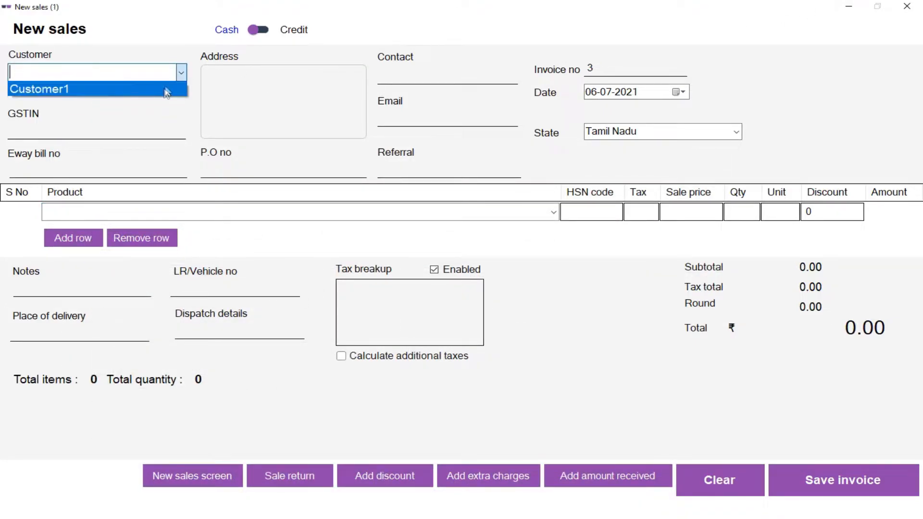
left_click(96, 88)
left_click(395, 214)
key("Down")
key("Return")
key("Return")
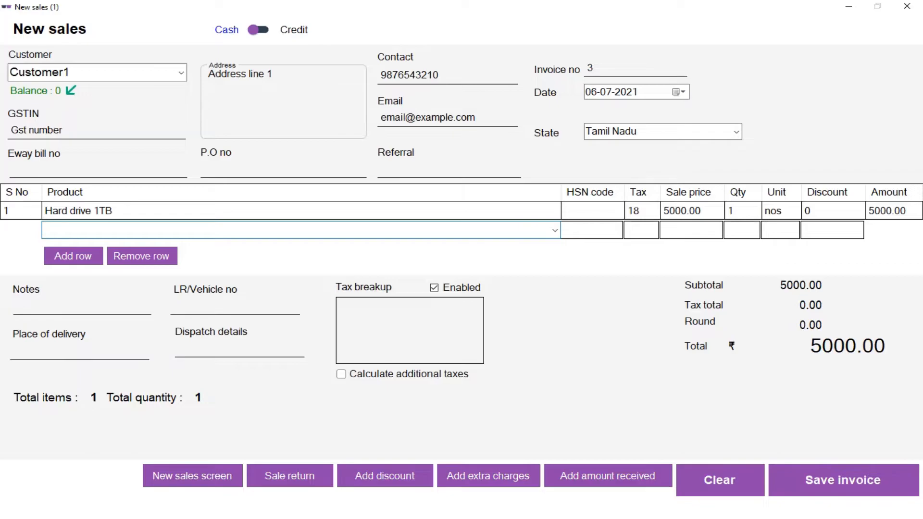
left_click(204, 509)
left_click(207, 481)
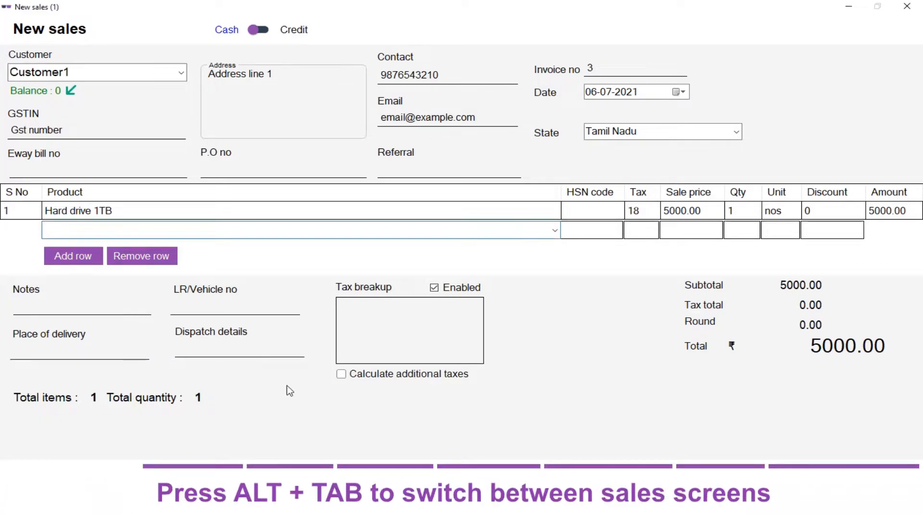
Step: Switch to the second sales screen and add Memory card 64GB and Pendrive 16Gb to its product rows
key("alt+Tab")
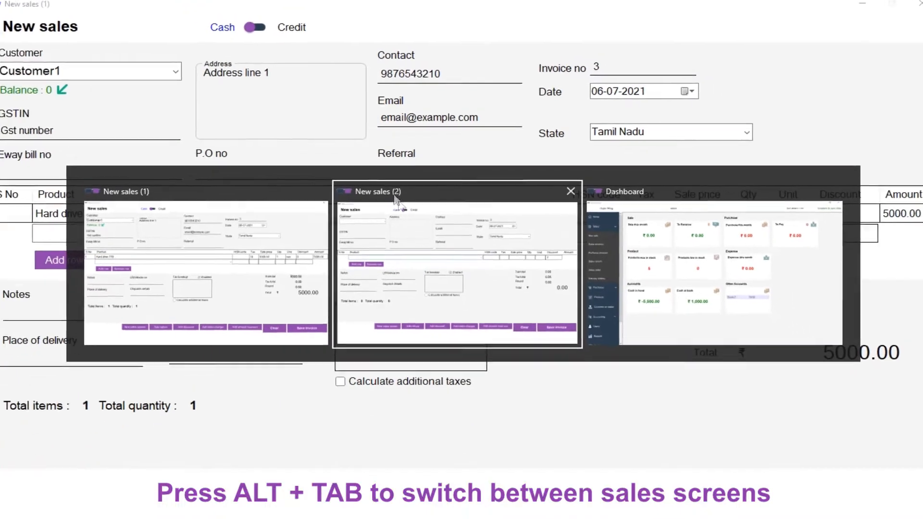
left_click(395, 199)
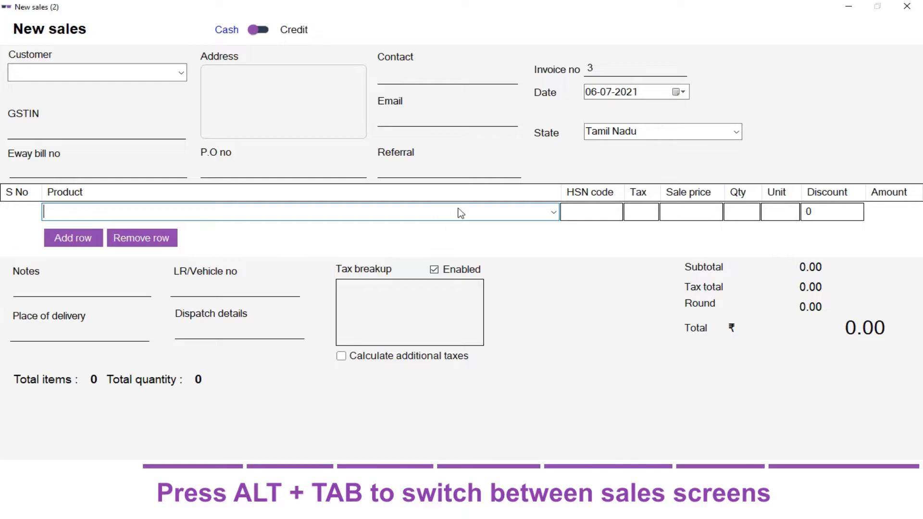
key("alt+space")
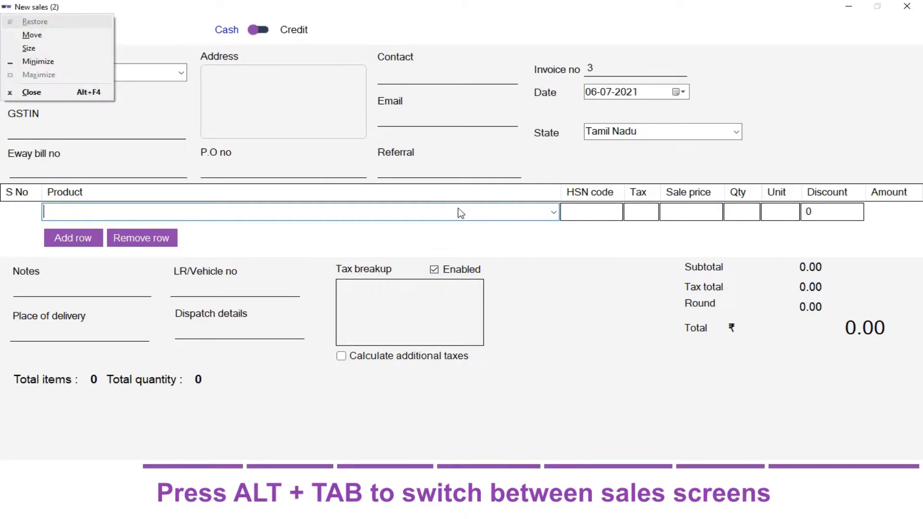
key("Escape")
key("Down")
key("Down")
key("Return")
key("Down")
key("Return")
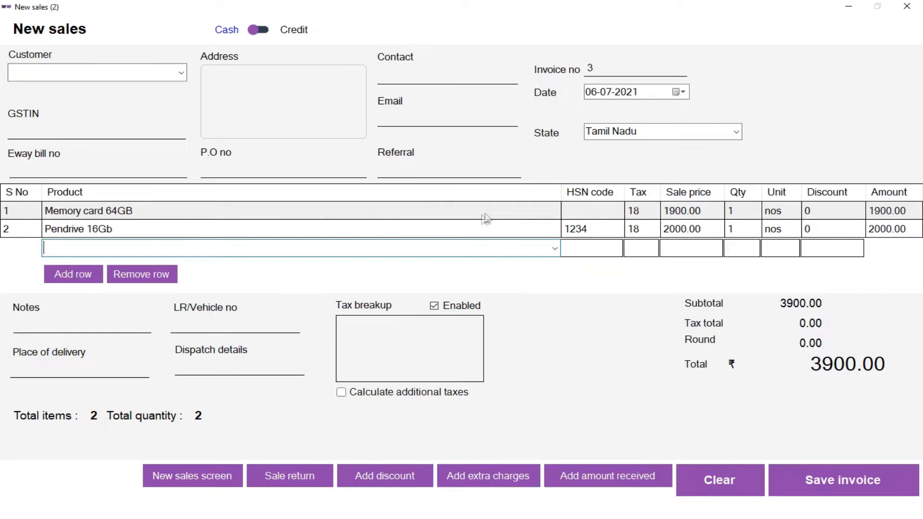
Step: Open a third sales screen and fill it in with Customer1 and the product Pendrive 16Gb
left_click(183, 478)
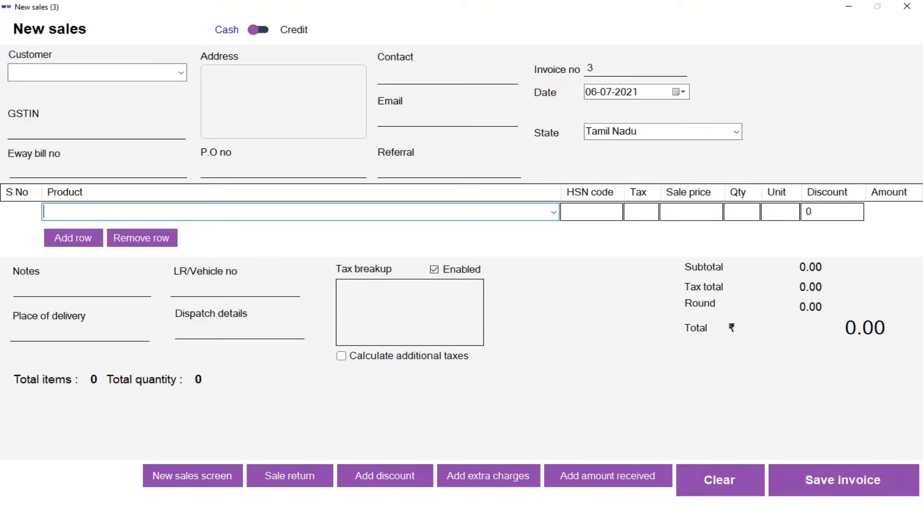
left_click(181, 73)
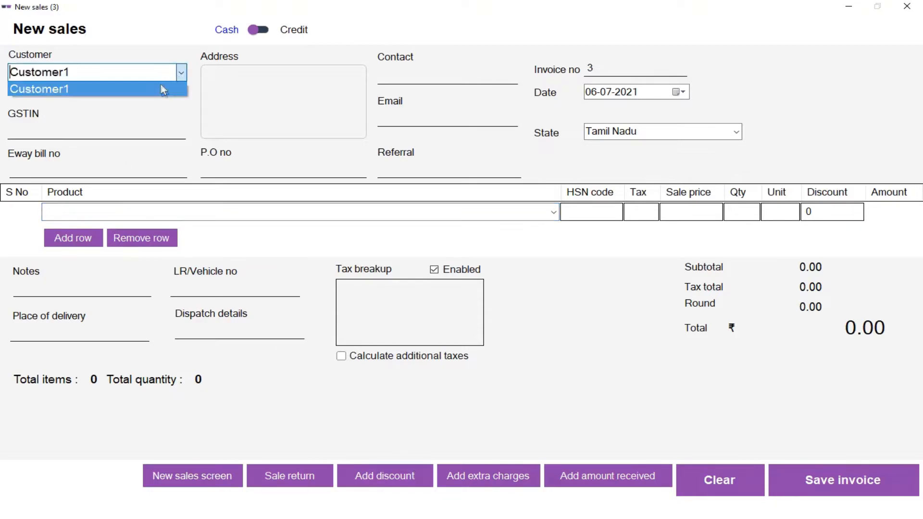
left_click(163, 90)
left_click(179, 210)
key("Down")
key("Down")
key("Down")
key("Return")
type("1")
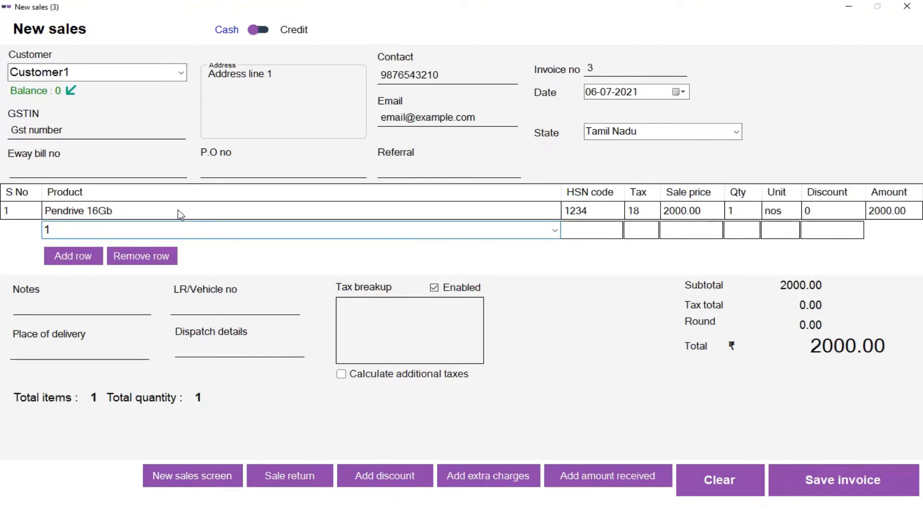
key("BackSpace")
Step: Save the third screen's invoice, then close its print preview and that sales screen
left_click(867, 467)
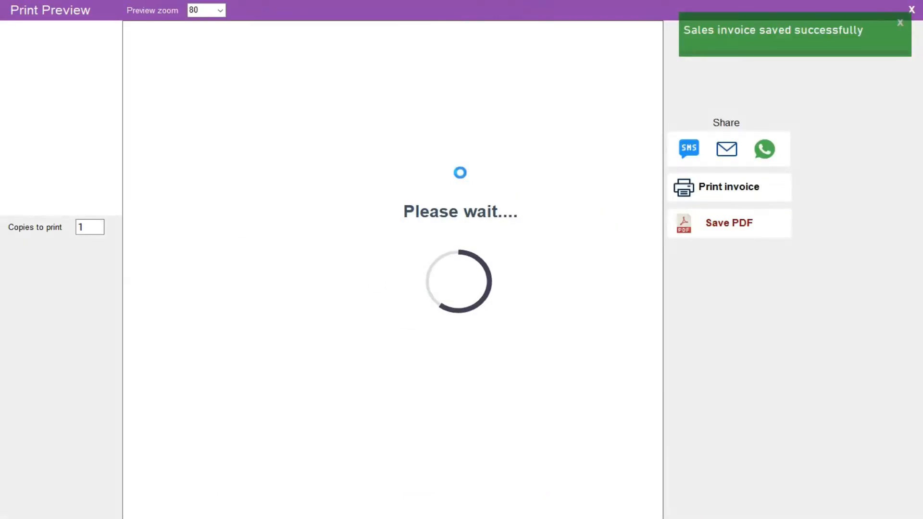
left_click(900, 22)
left_click(911, 9)
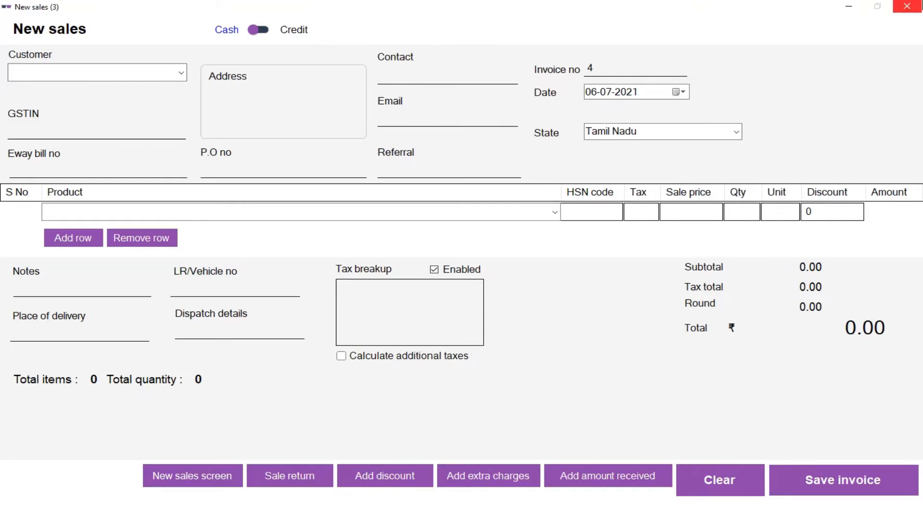
left_click(906, 6)
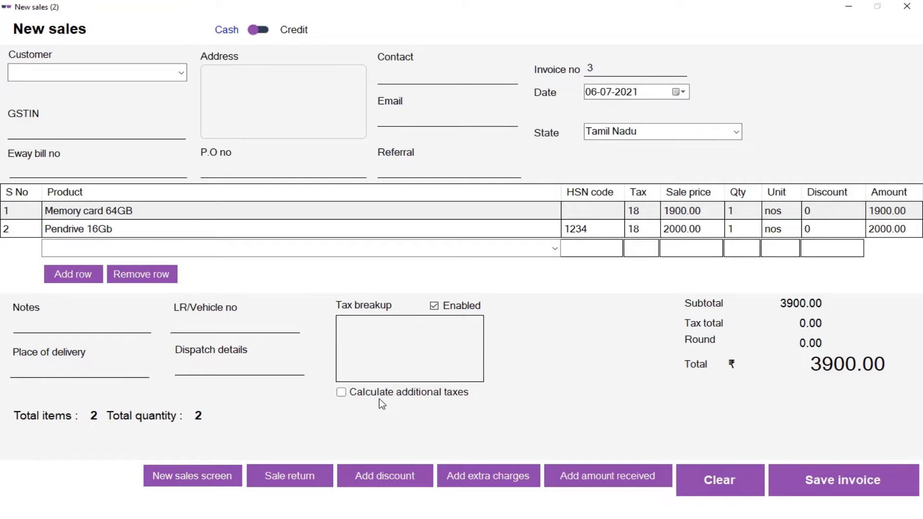
Step: Switch to the first sales screen, save the Hard drive 1TB invoice and close its print preview
key("alt+Tab")
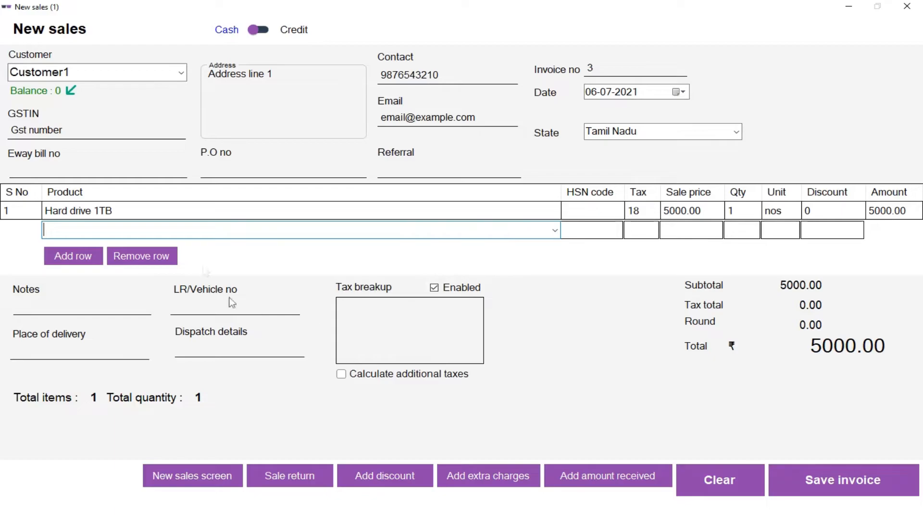
left_click(887, 491)
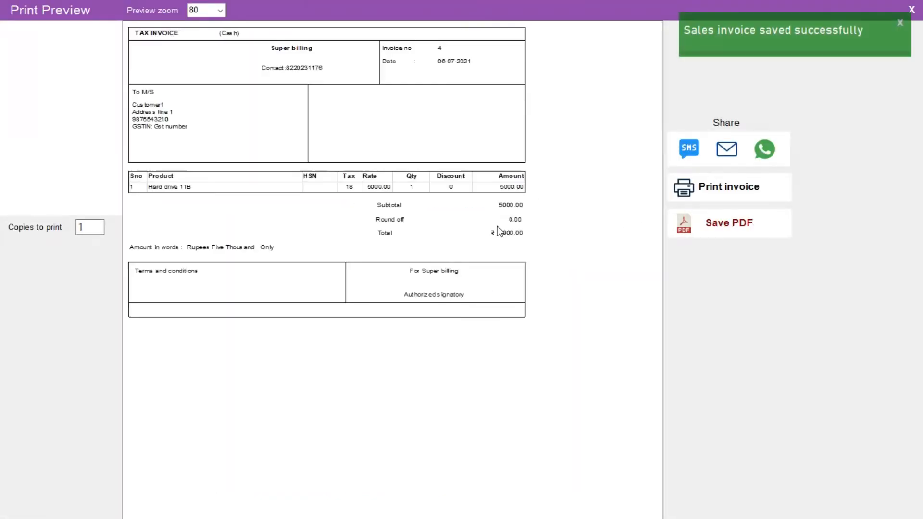
left_click(898, 24)
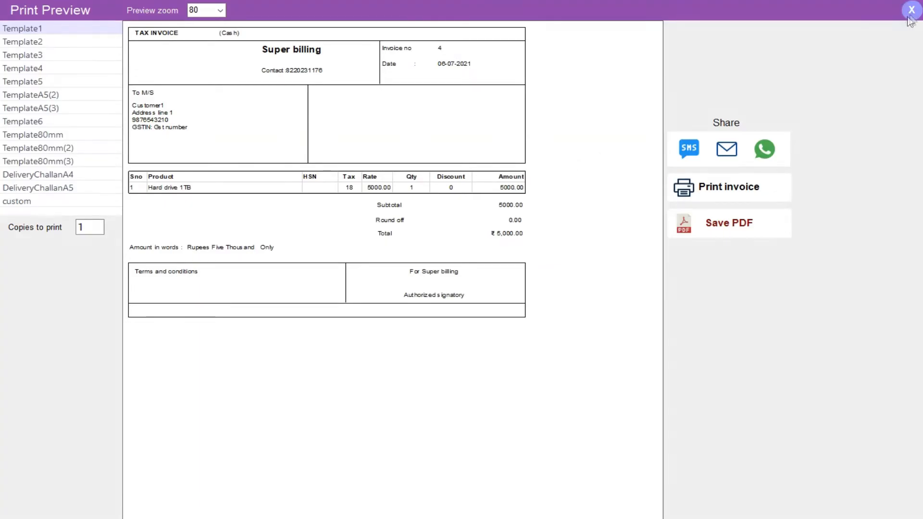
left_click(912, 9)
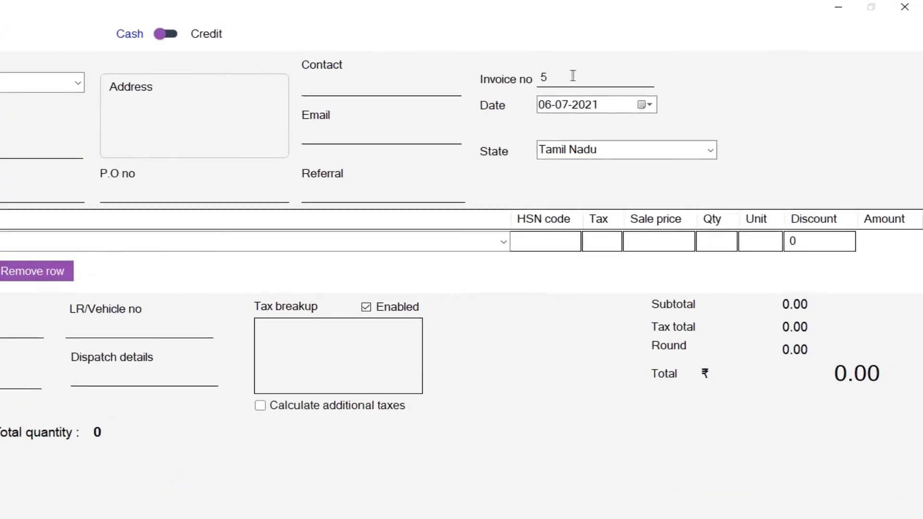
left_click(649, 75)
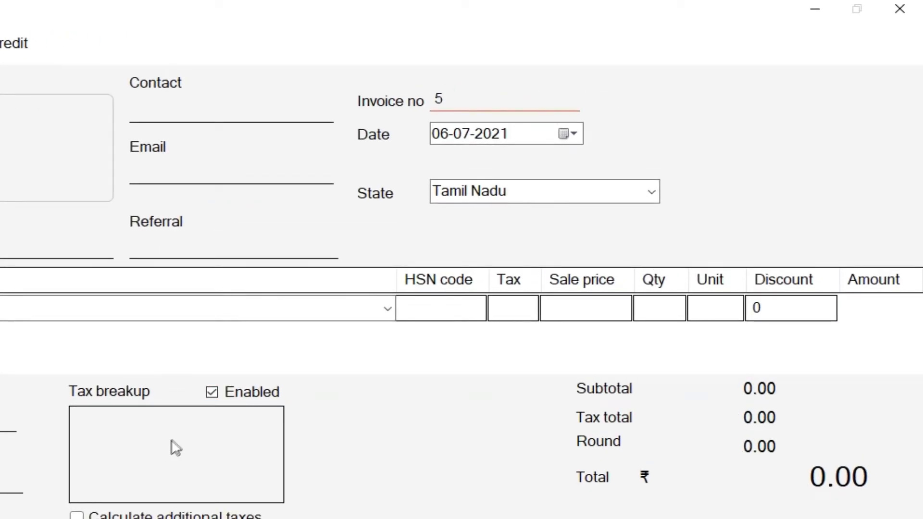
Step: Switch to the second sales screen, save the memory card and pendrive invoice, and close its print preview
key("alt+Tab")
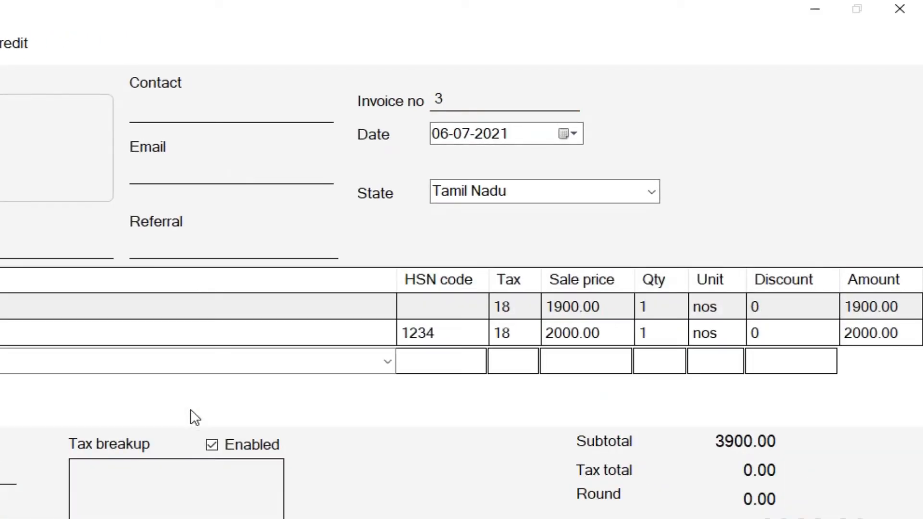
left_click(480, 100)
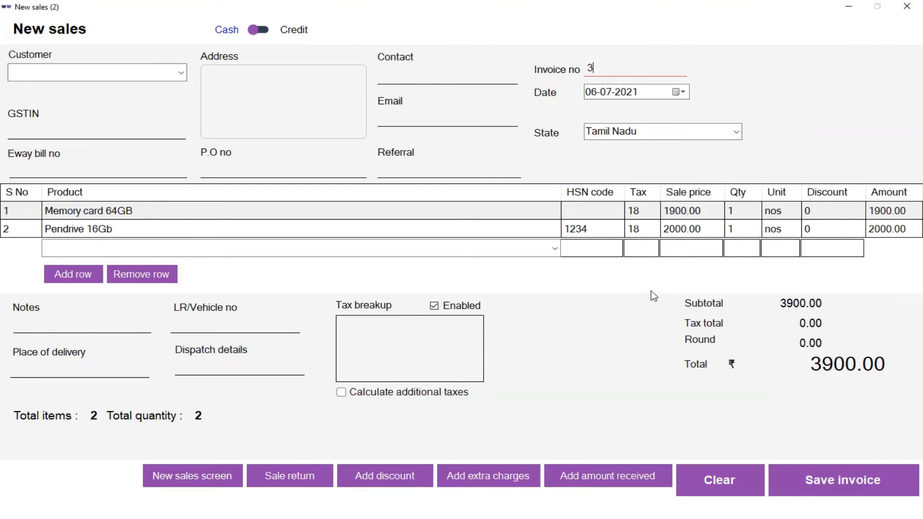
left_click(860, 489)
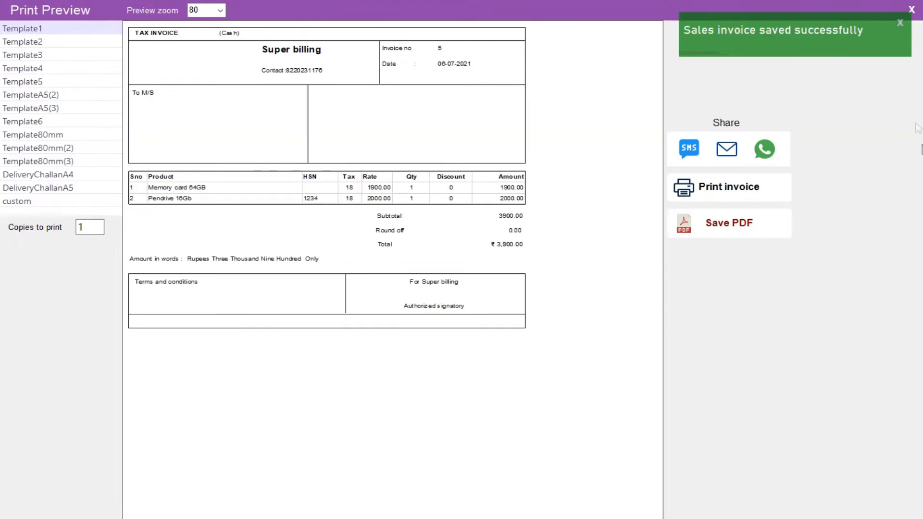
left_click(900, 23)
left_click(911, 9)
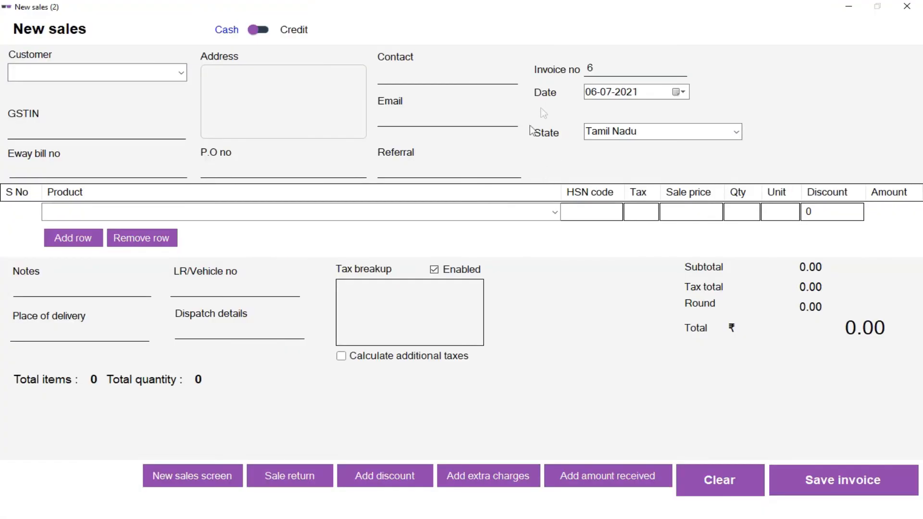
left_click_drag(603, 71, 585, 71)
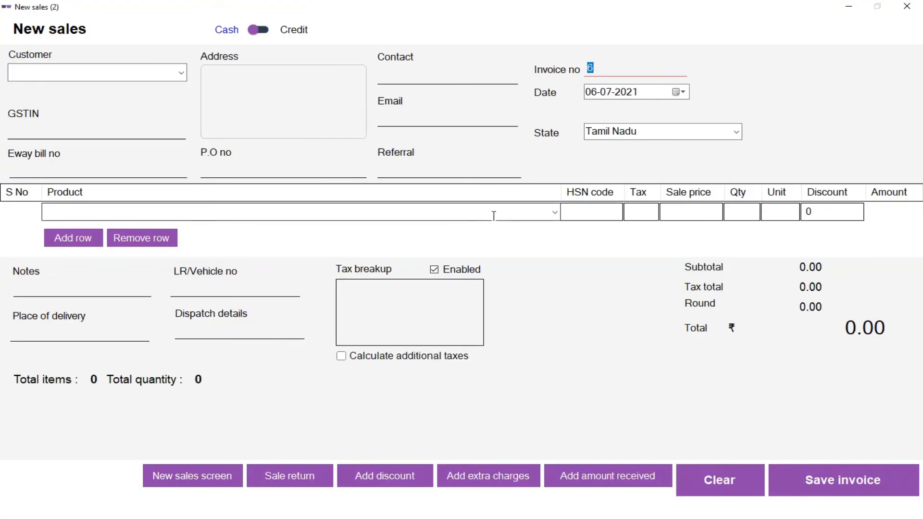